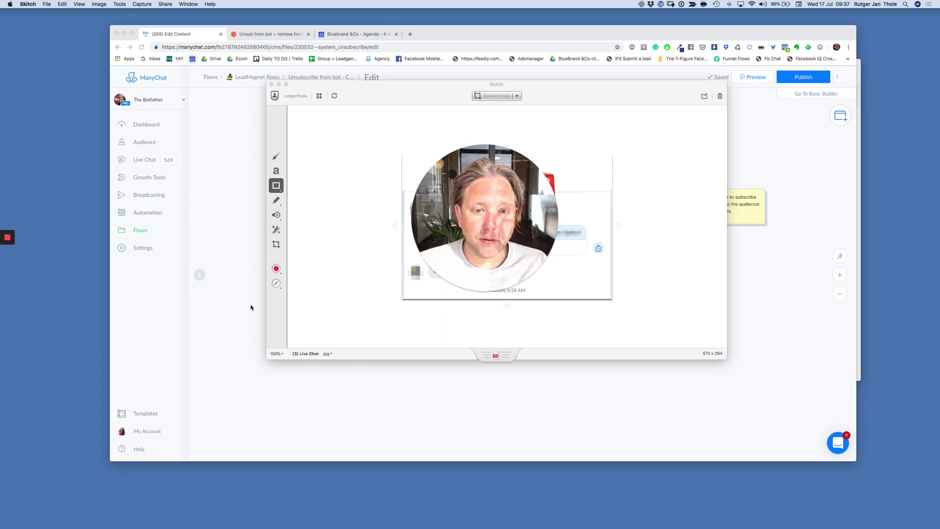
# Minimize the Skitch chat screenshot to reveal ManyChat's 'Unsubscribe from bot' flow editor
pyautogui.moveTo(467, 260)
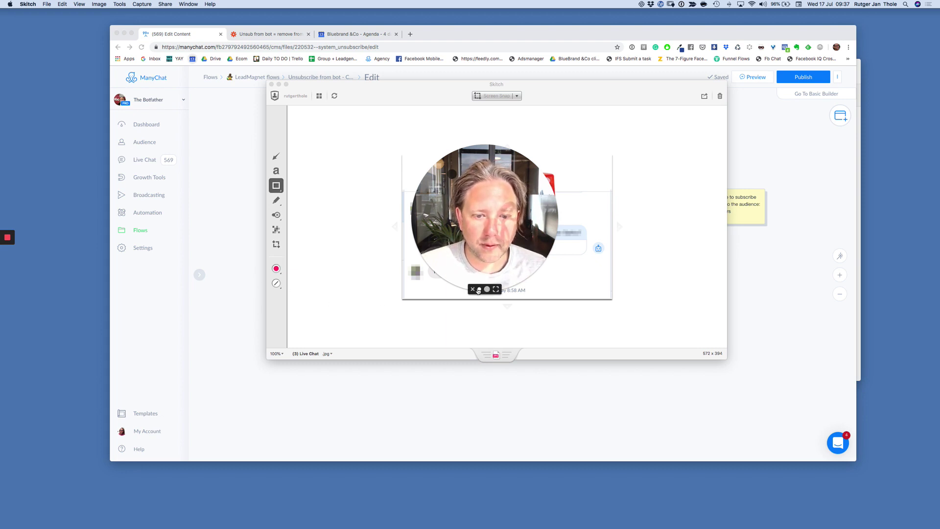
pyautogui.click(478, 290)
pyautogui.moveTo(458, 269); pyautogui.dragTo(229, 231)
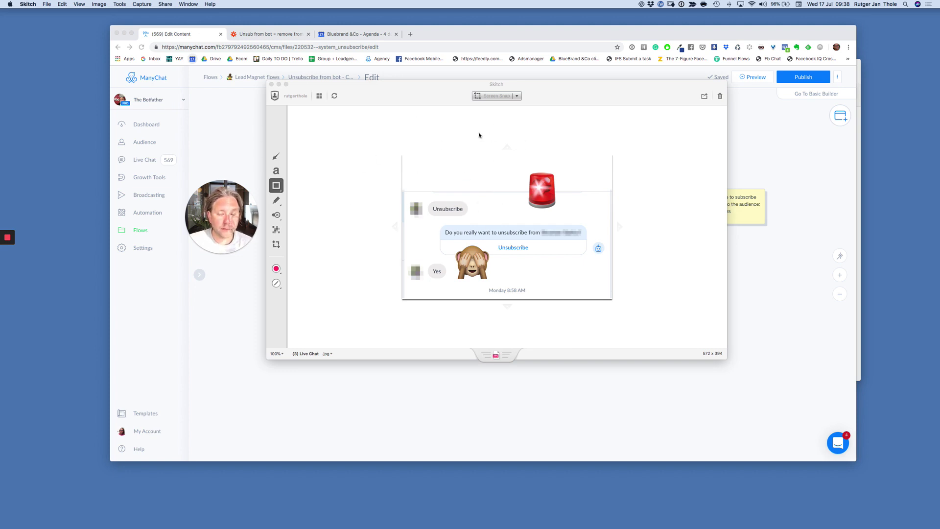
pyautogui.click(278, 85)
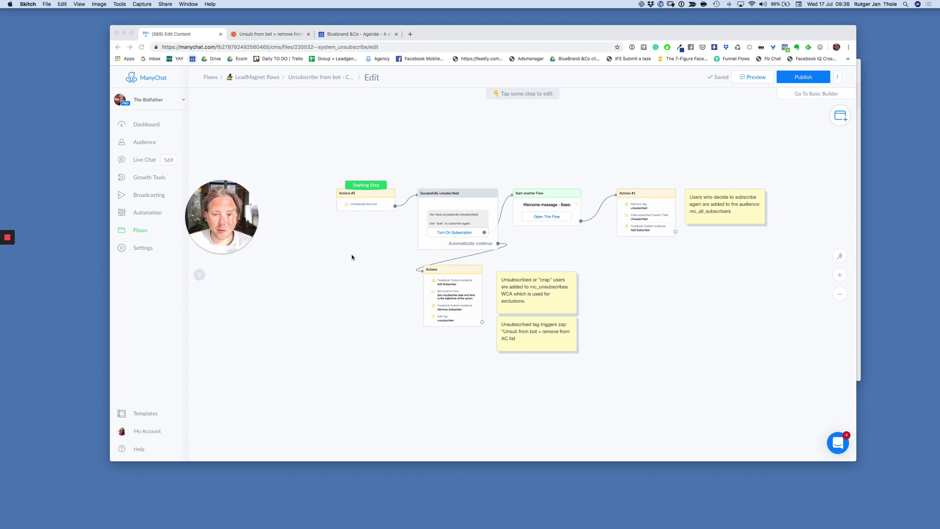
pyautogui.click(337, 256)
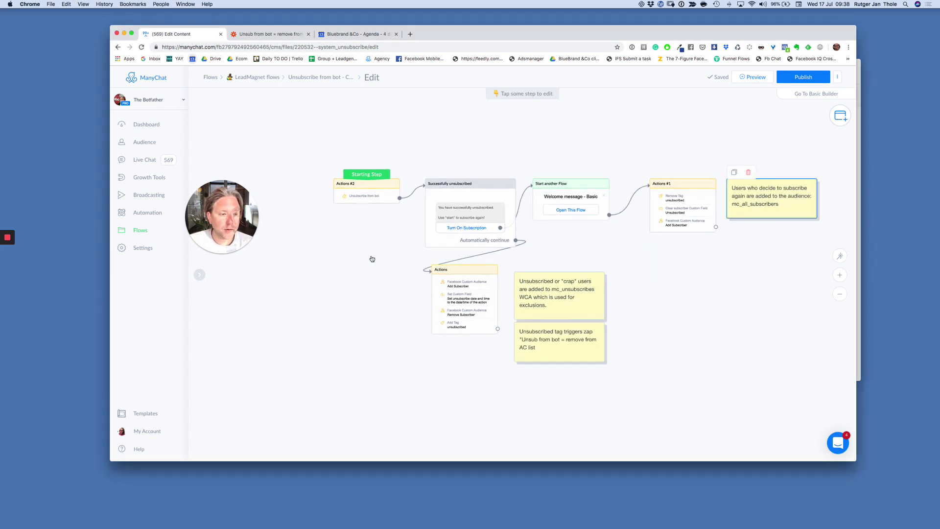
pyautogui.click(443, 239)
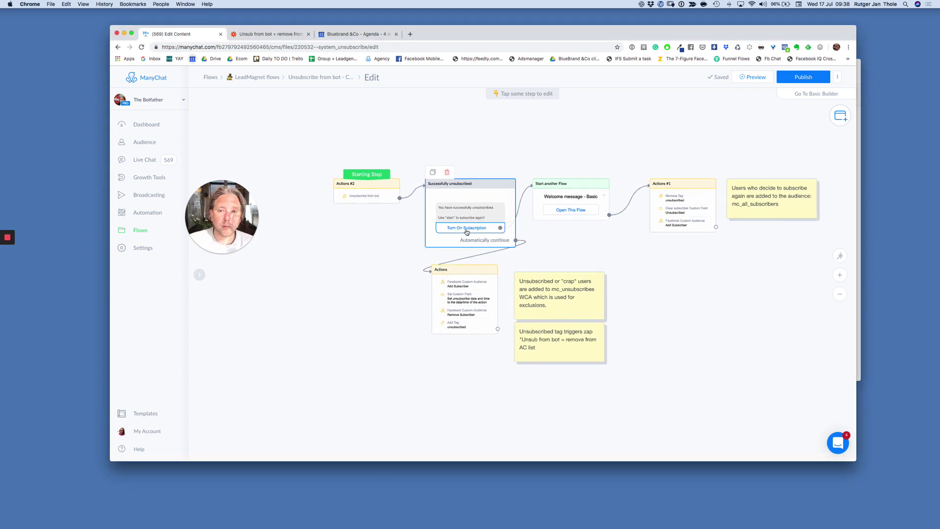
pyautogui.click(422, 199)
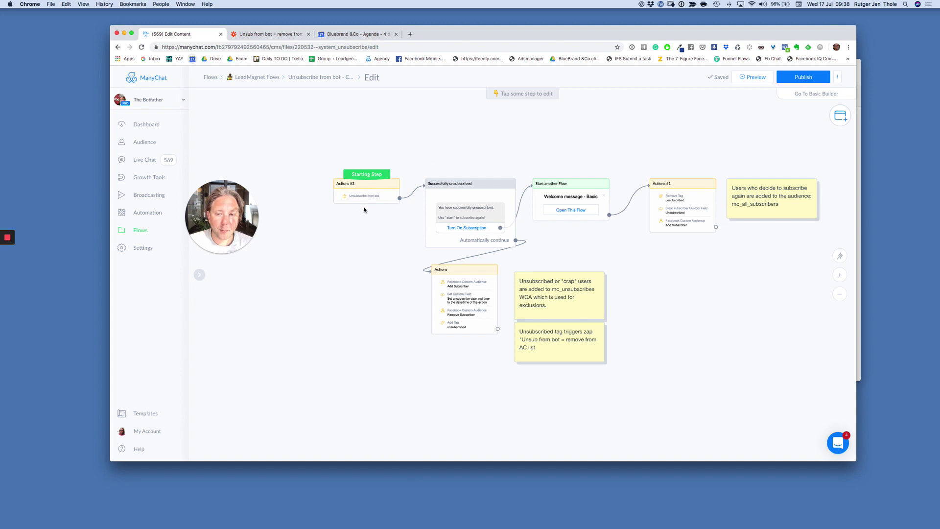
pyautogui.scroll(3, 365, 203)
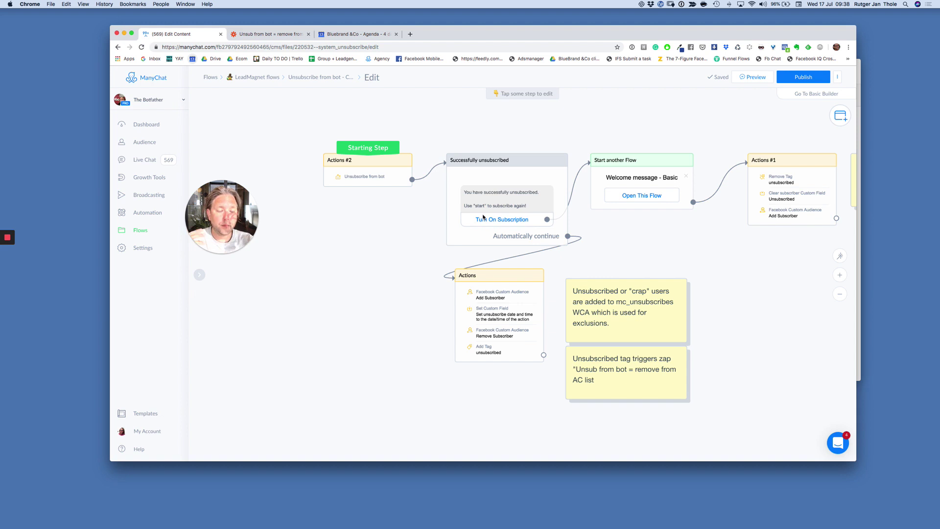
pyautogui.moveTo(645, 229); pyautogui.dragTo(585, 217)
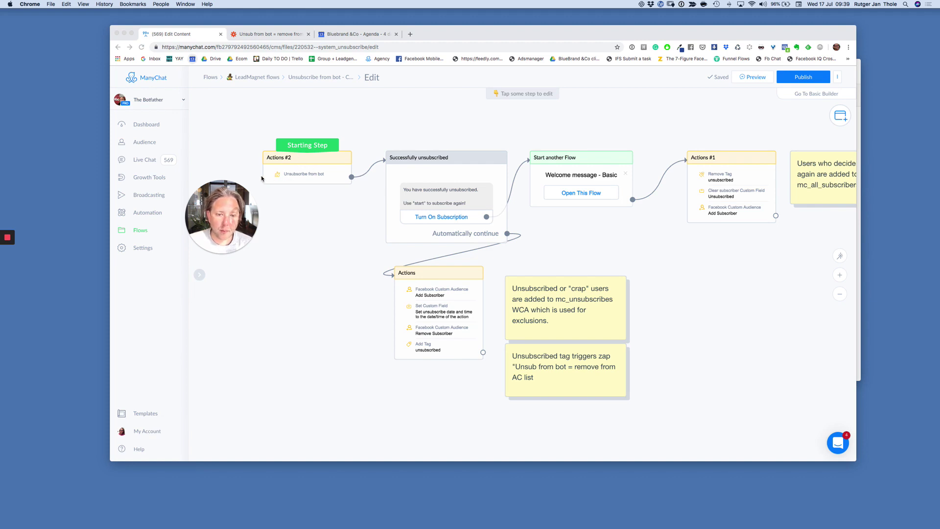
pyautogui.click(436, 299)
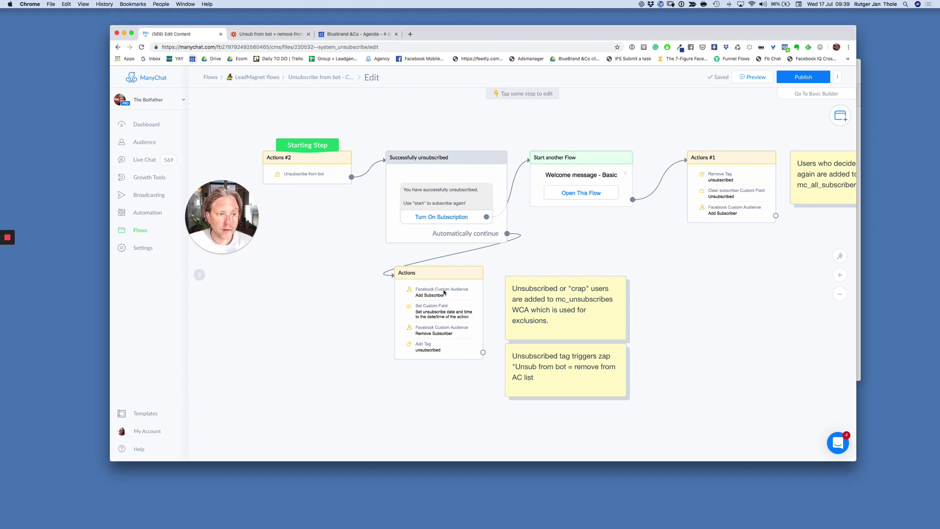
# Open the Actions step's Facebook Custom Audience 'Add Subscriber' action settings
pyautogui.scroll(5, 347, 288)
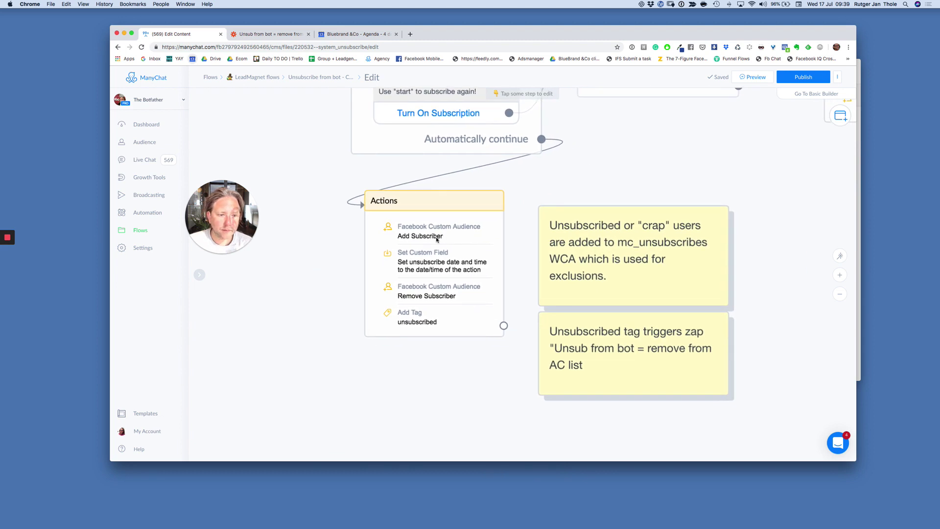
pyautogui.click(440, 235)
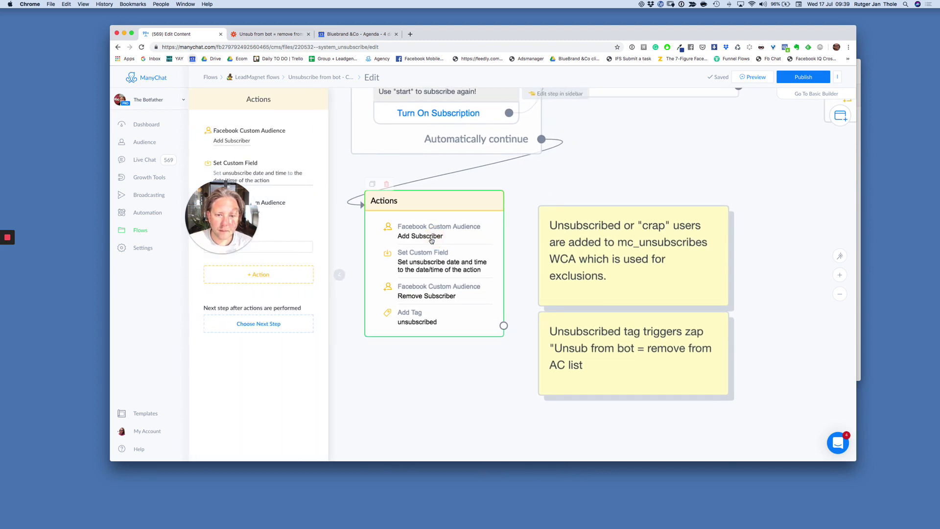
pyautogui.click(245, 143)
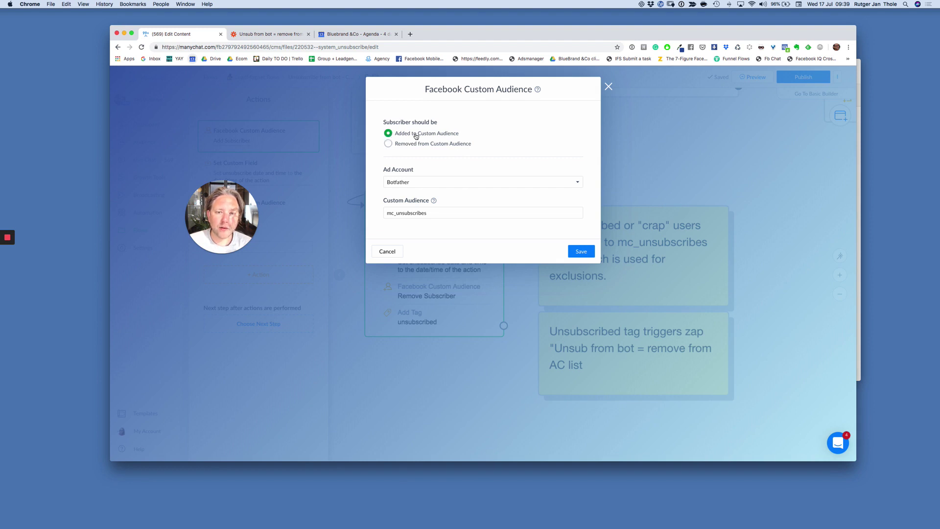
# Confirm mc_unsubscribes is the selected custom audience and save the action
pyautogui.click(408, 213)
pyautogui.click(581, 253)
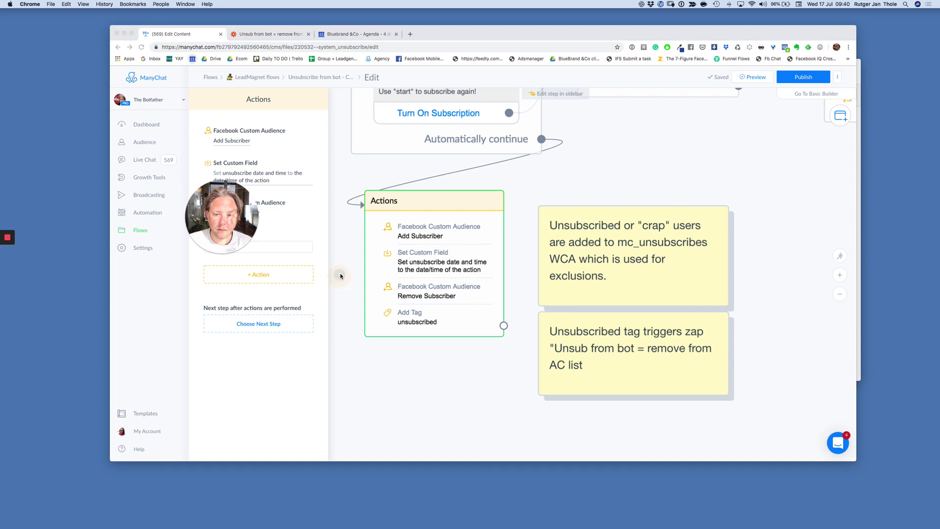
pyautogui.click(424, 275)
pyautogui.click(423, 297)
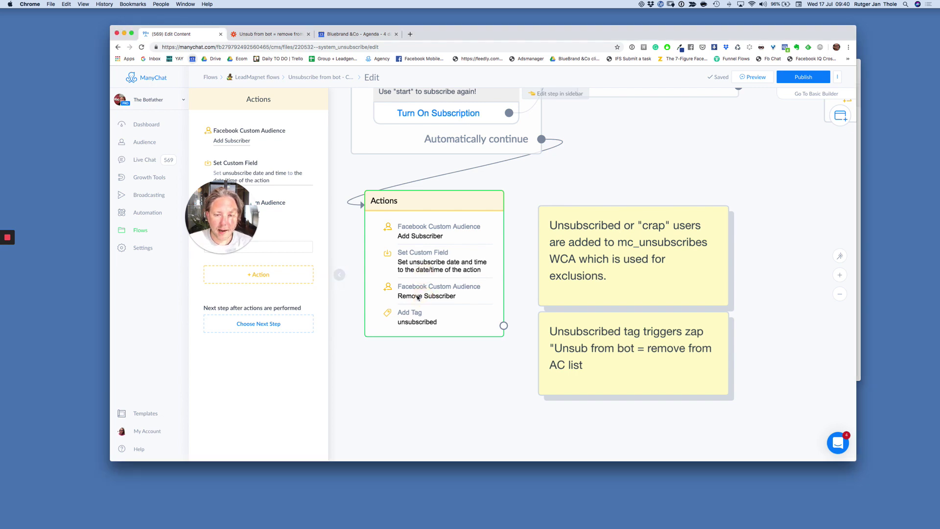
pyautogui.click(414, 295)
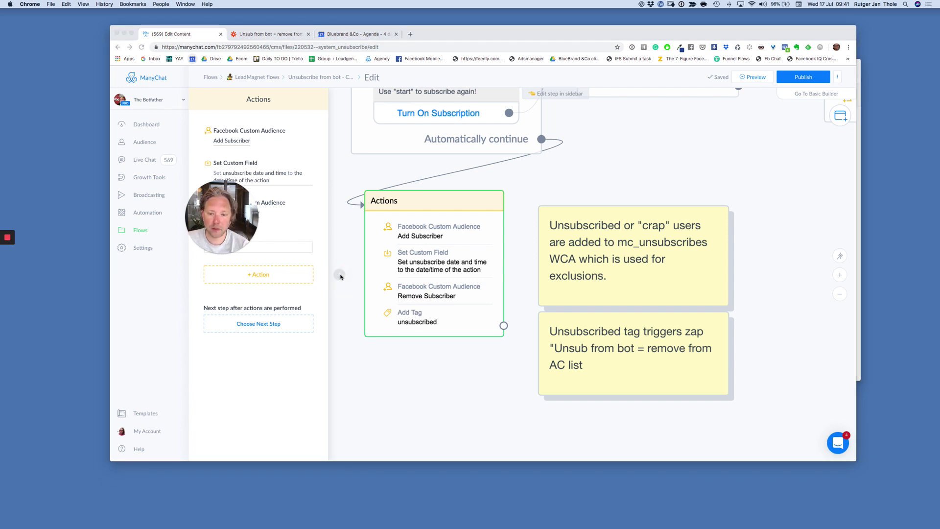
pyautogui.scroll(-3, 486, 215)
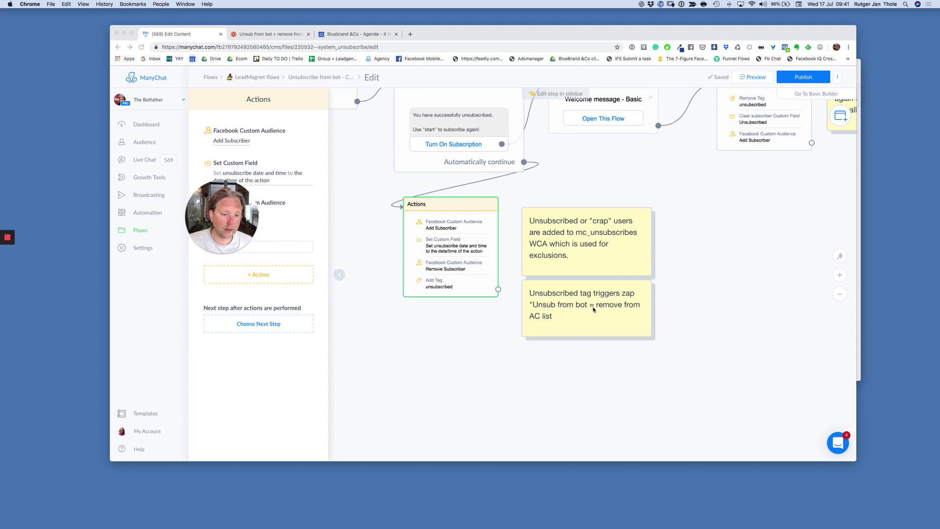
# In the Zapier zap, check Path A's name and its 'Email field exists' rule, then expand the Create/Update Contact action
pyautogui.click(271, 37)
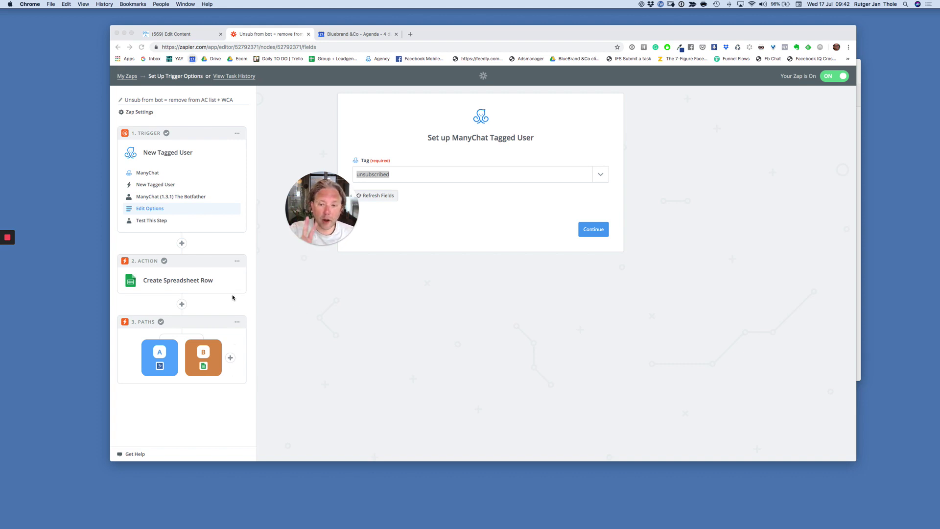
pyautogui.click(160, 358)
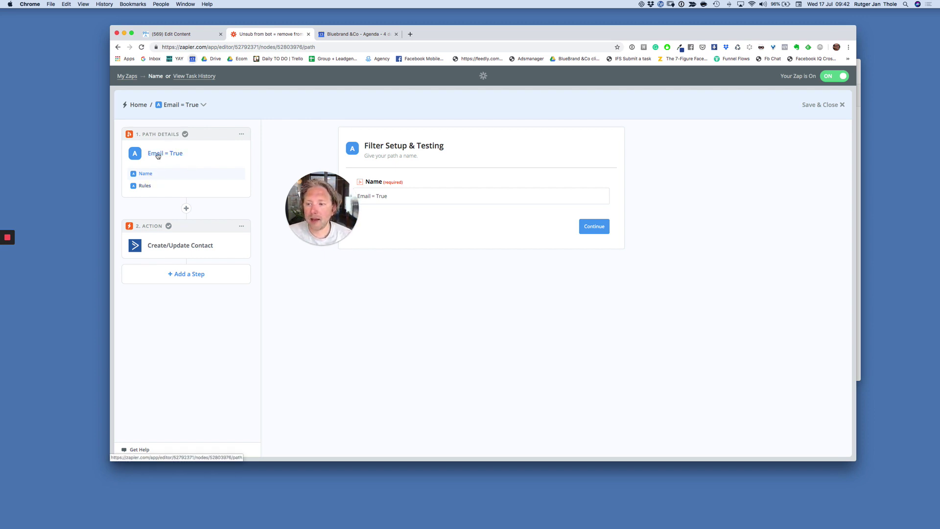
pyautogui.click(144, 187)
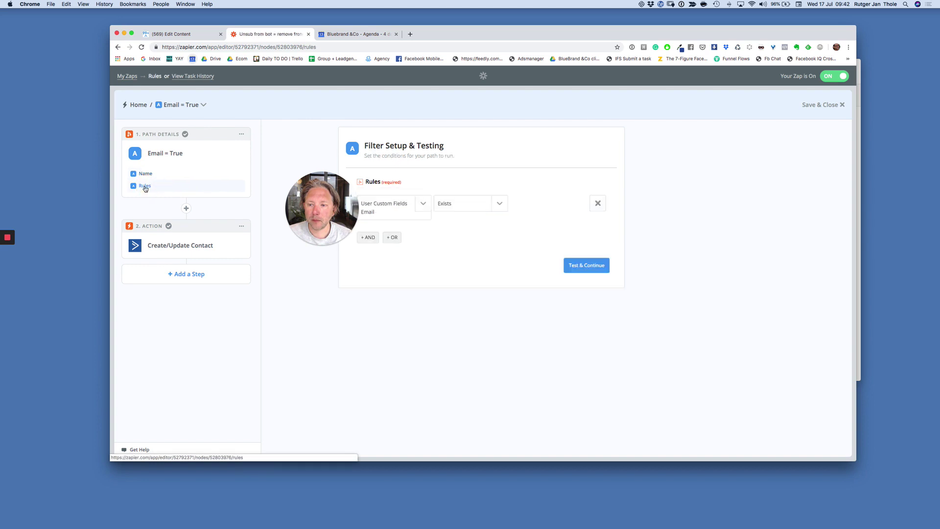
pyautogui.click(151, 175)
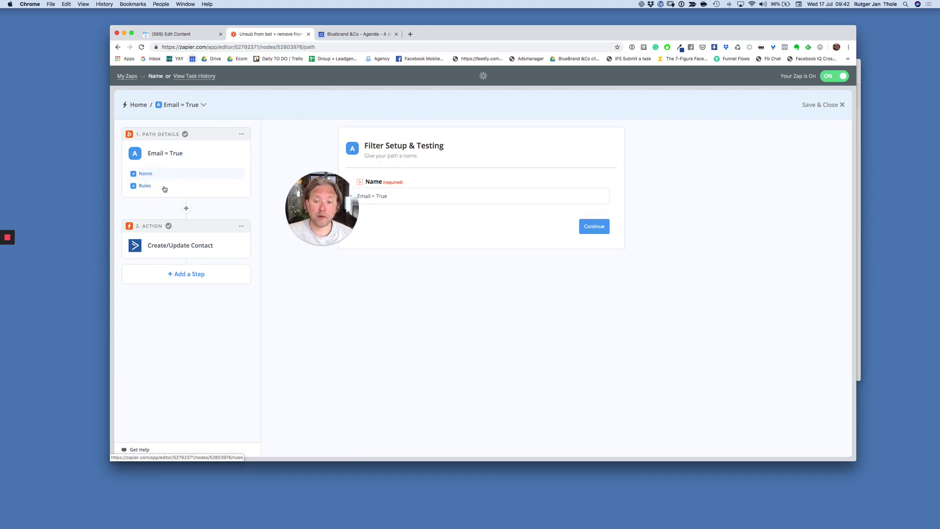
pyautogui.click(146, 188)
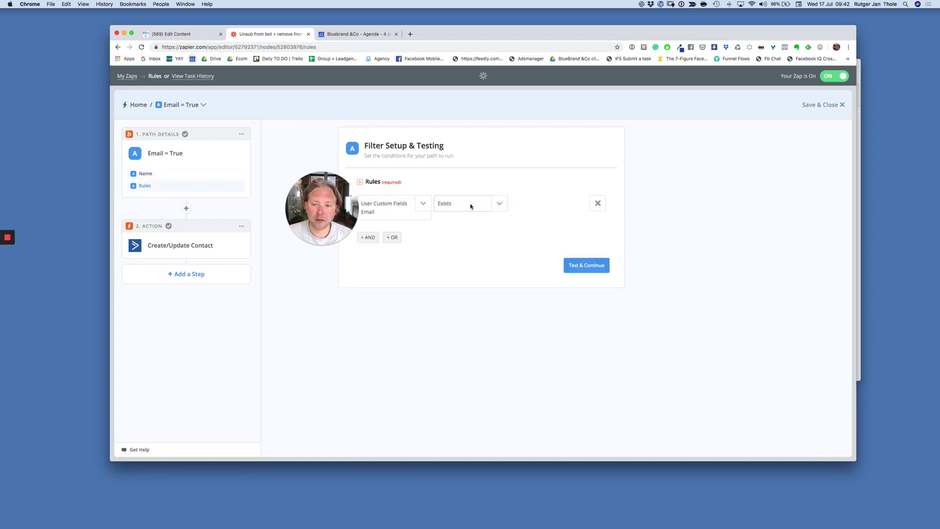
pyautogui.click(191, 247)
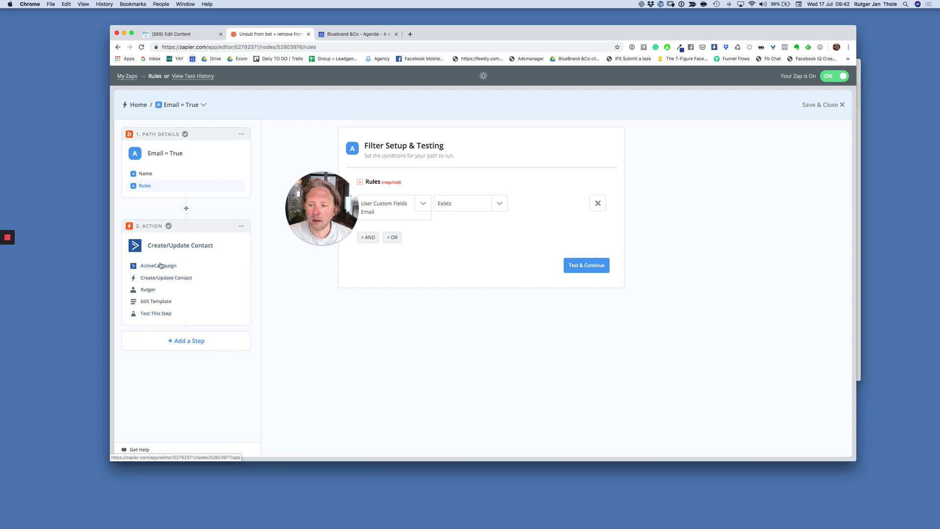
# Check the ActiveCampaign step's connected account and its mapped contact fields with the remove tag
pyautogui.click(157, 282)
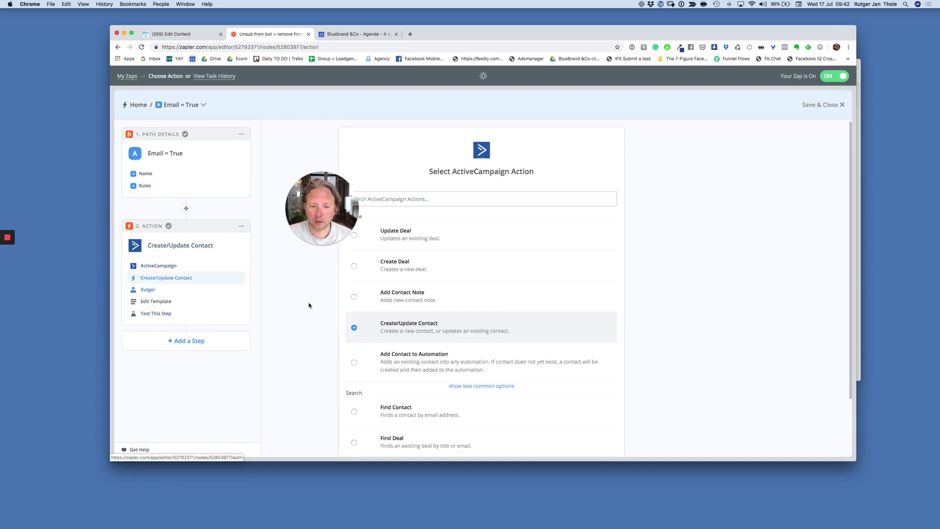
pyautogui.click(148, 289)
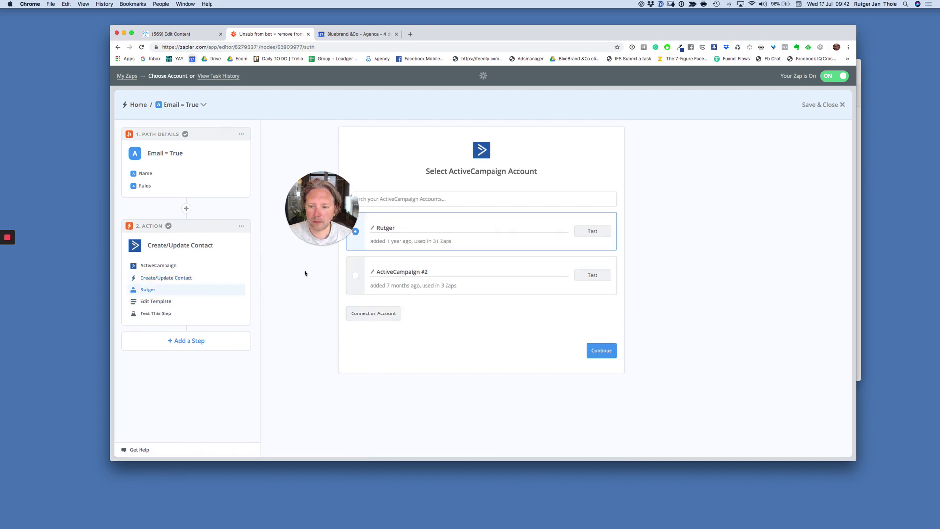
pyautogui.click(157, 304)
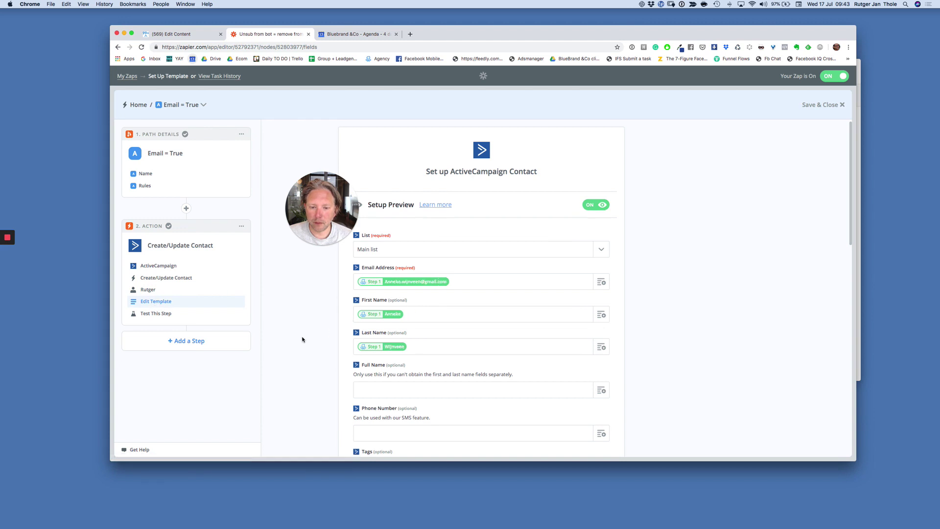
pyautogui.scroll(-1, 314, 287)
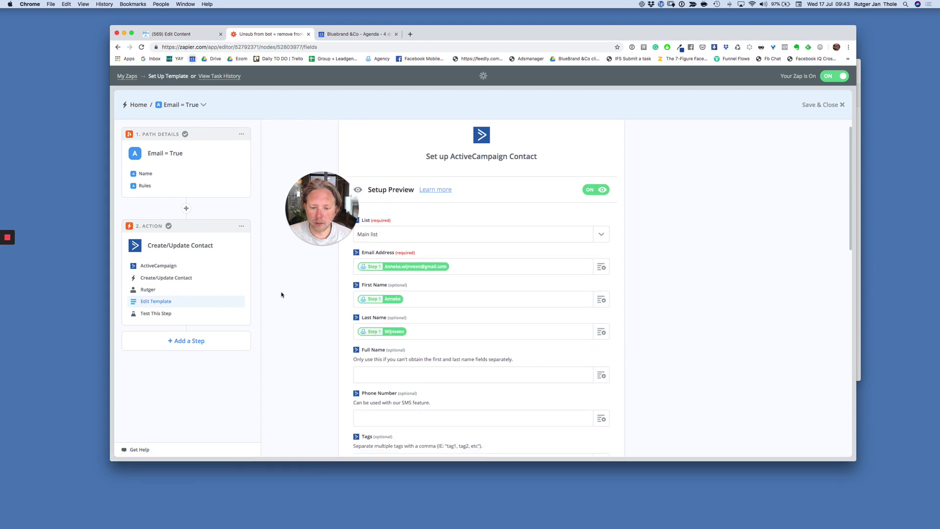
# Review the step's successful test, then return to the Create/Update Contact action choice
pyautogui.click(158, 316)
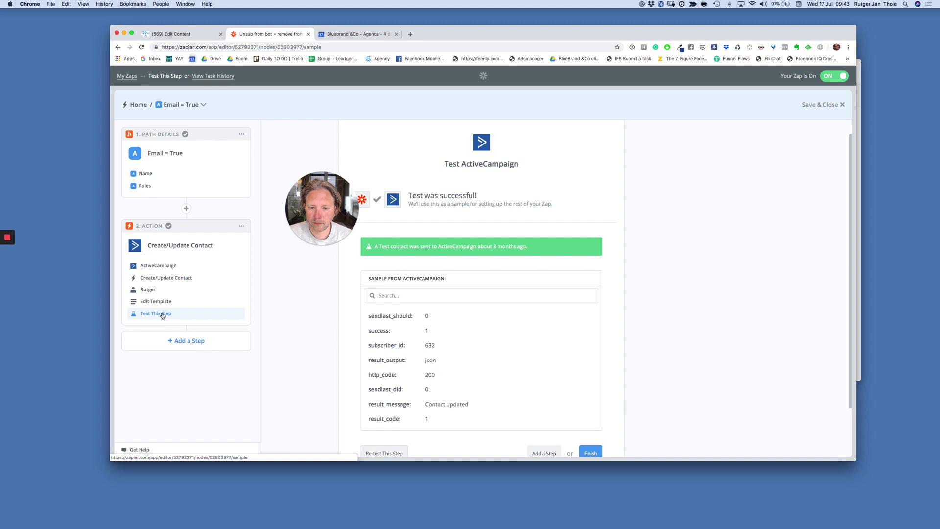
pyautogui.click(156, 301)
pyautogui.click(8, 255)
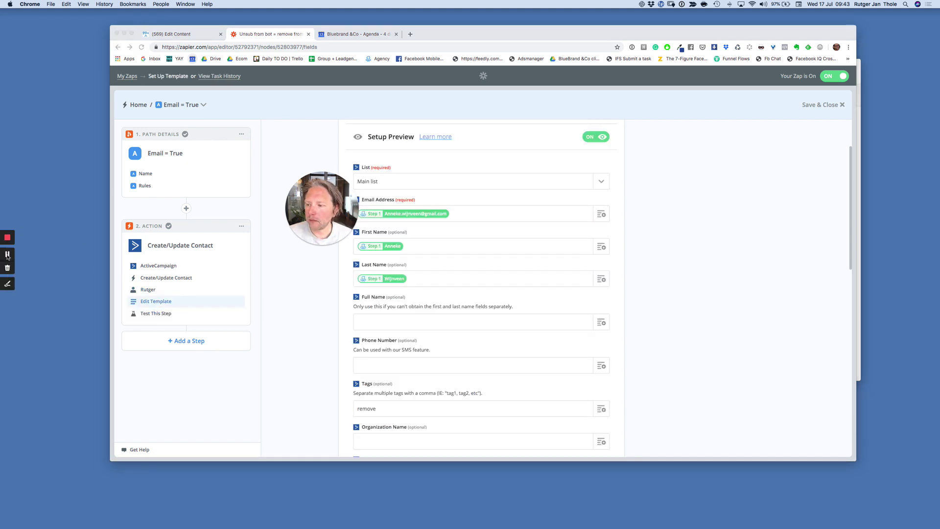
pyautogui.scroll(-3, 482, 315)
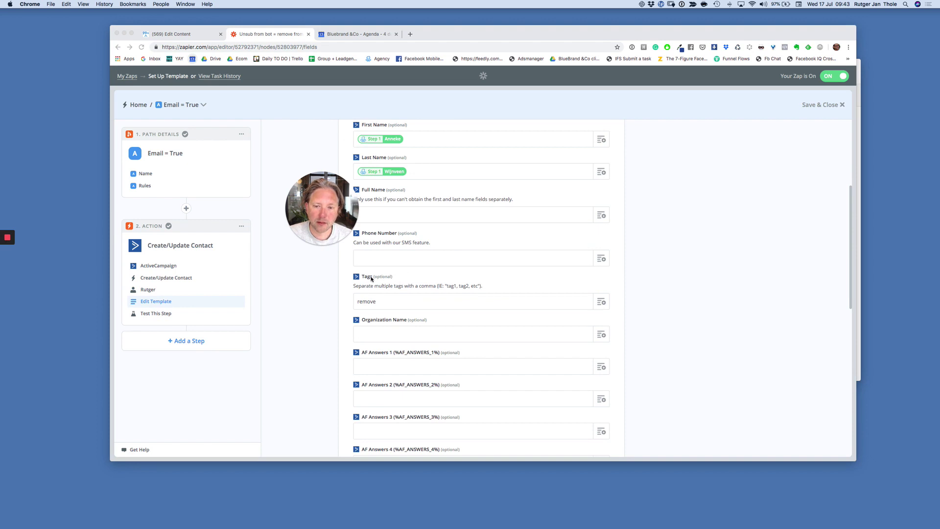
pyautogui.click(164, 279)
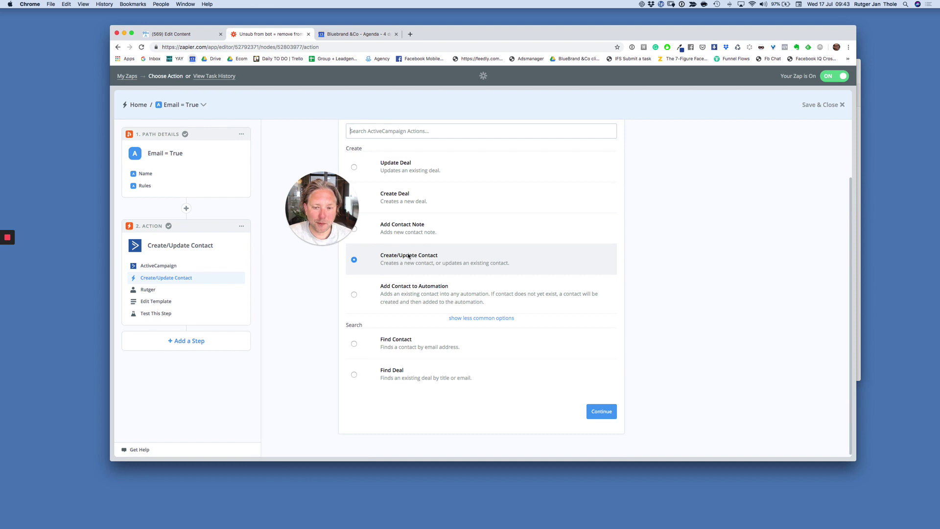
# Recheck the ActiveCampaign account and remove-tagged contact fields, then return to the ManyChat flow tab
pyautogui.click(148, 289)
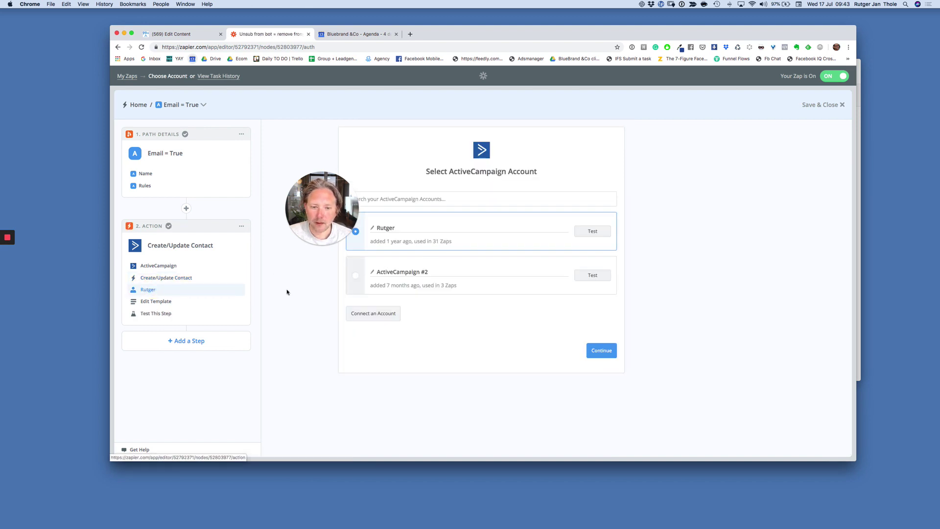
pyautogui.click(155, 301)
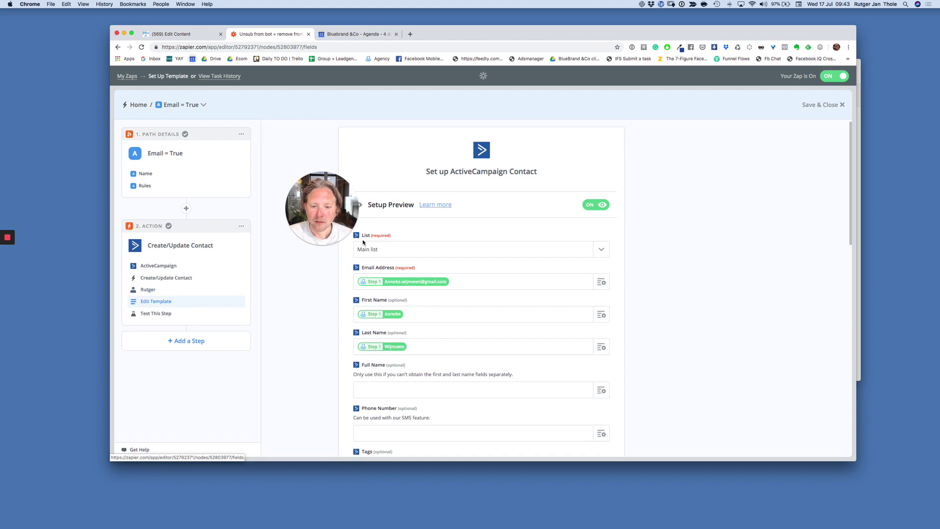
pyautogui.click(344, 254)
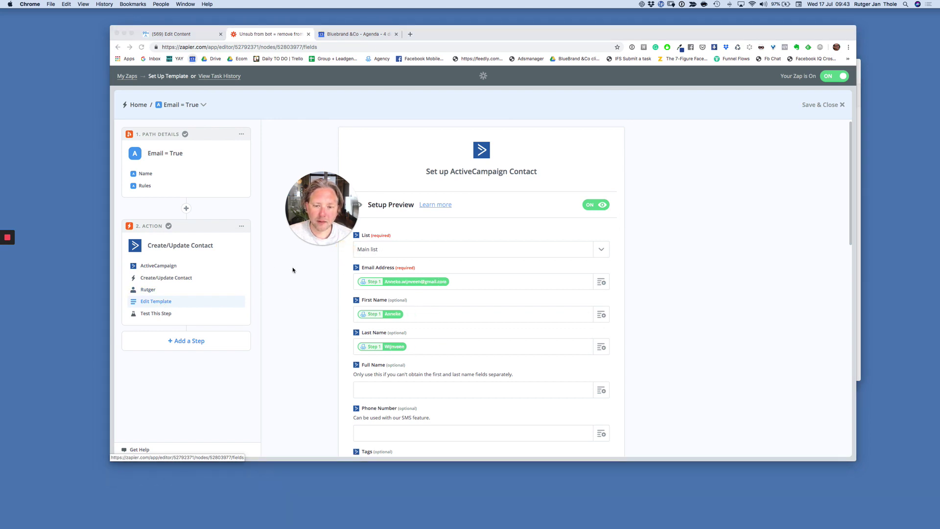
pyautogui.scroll(-2, 479, 304)
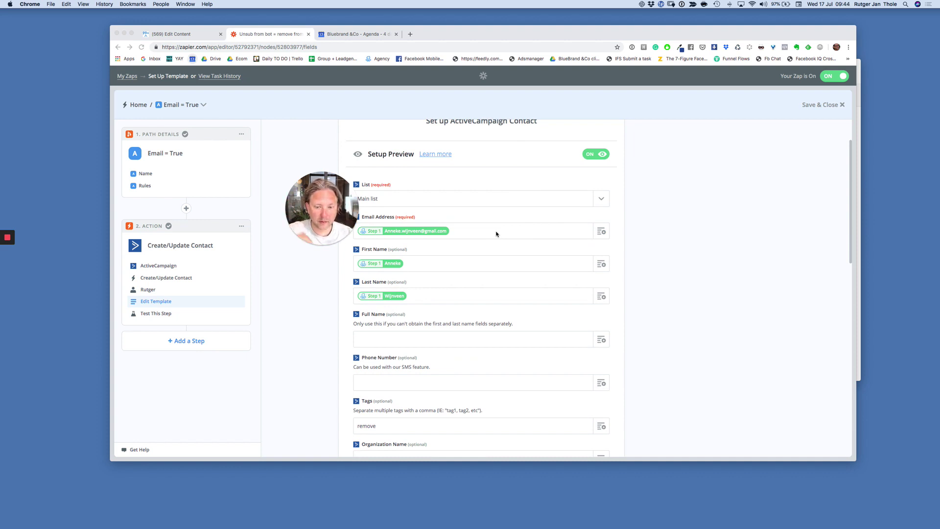
pyautogui.scroll(-7, 780, 341)
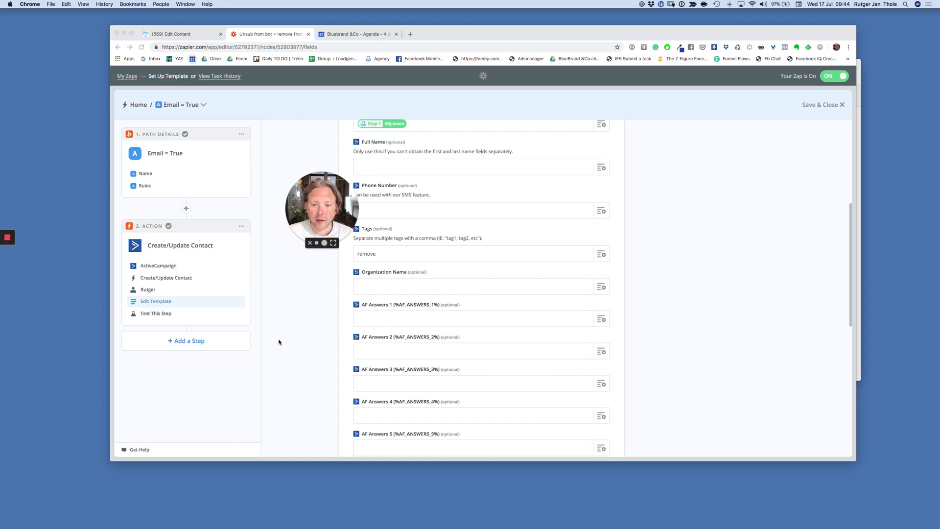
pyautogui.scroll(5, 676, 323)
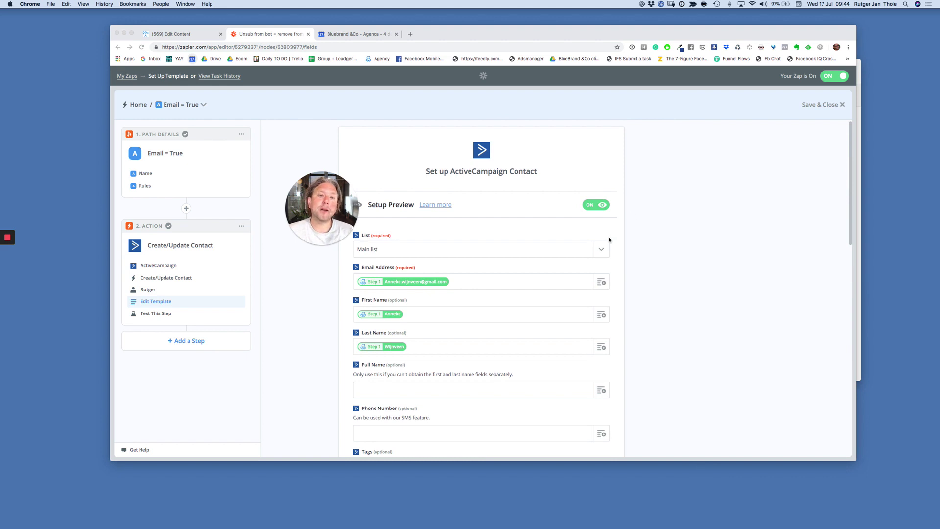
pyautogui.click(171, 35)
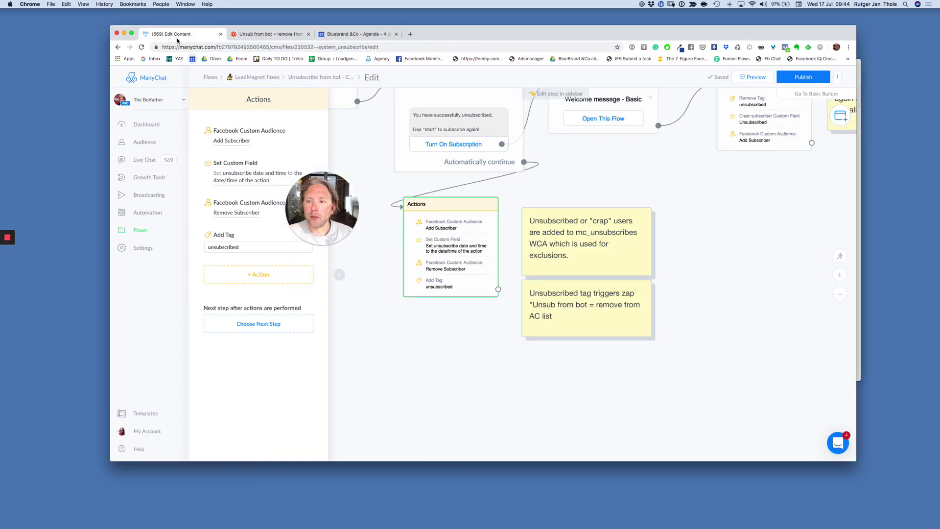